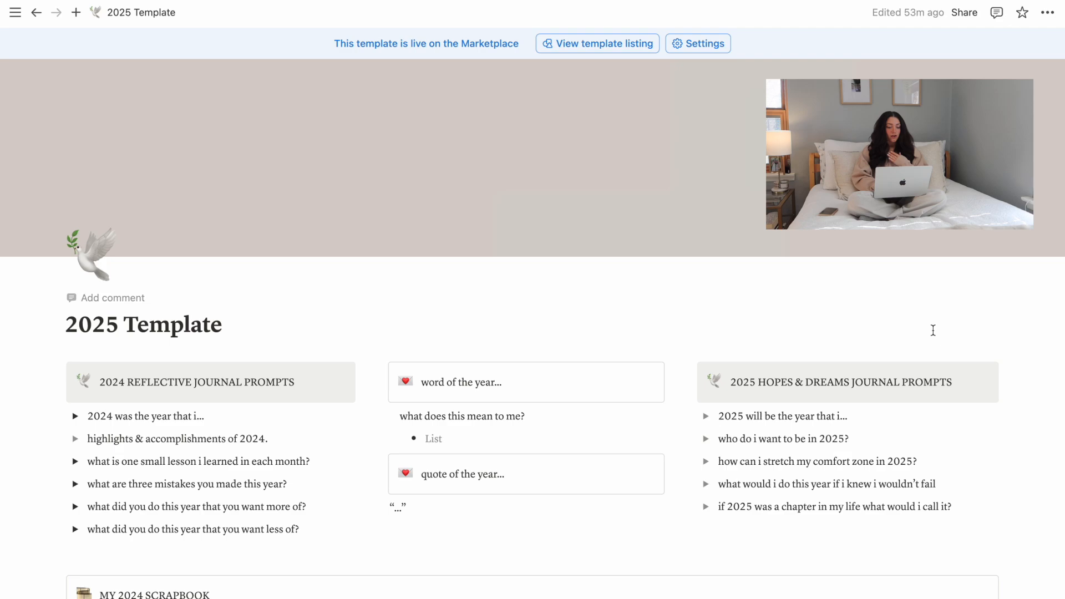
Expand the monthly lessons prompt and its january entry to view the layout, and collapse both again.
{"action": "left_click", "coordinate": [75, 461]}
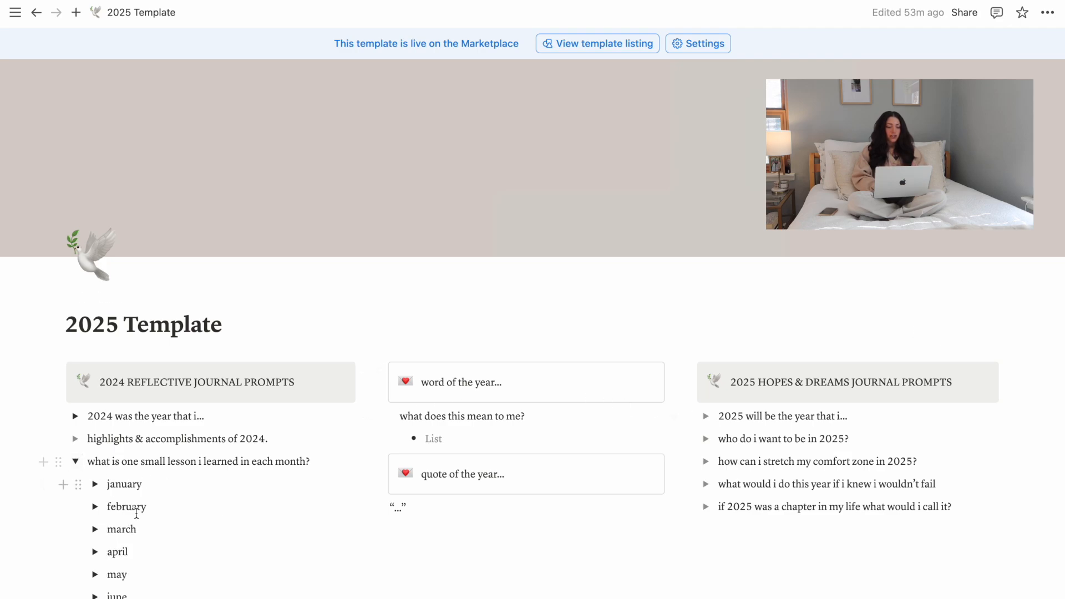
{"action": "scroll", "coordinate": [139, 516], "scroll_direction": "down", "scroll_amount": 2}
{"action": "scroll", "coordinate": [139, 516], "scroll_direction": "down", "scroll_amount": 3}
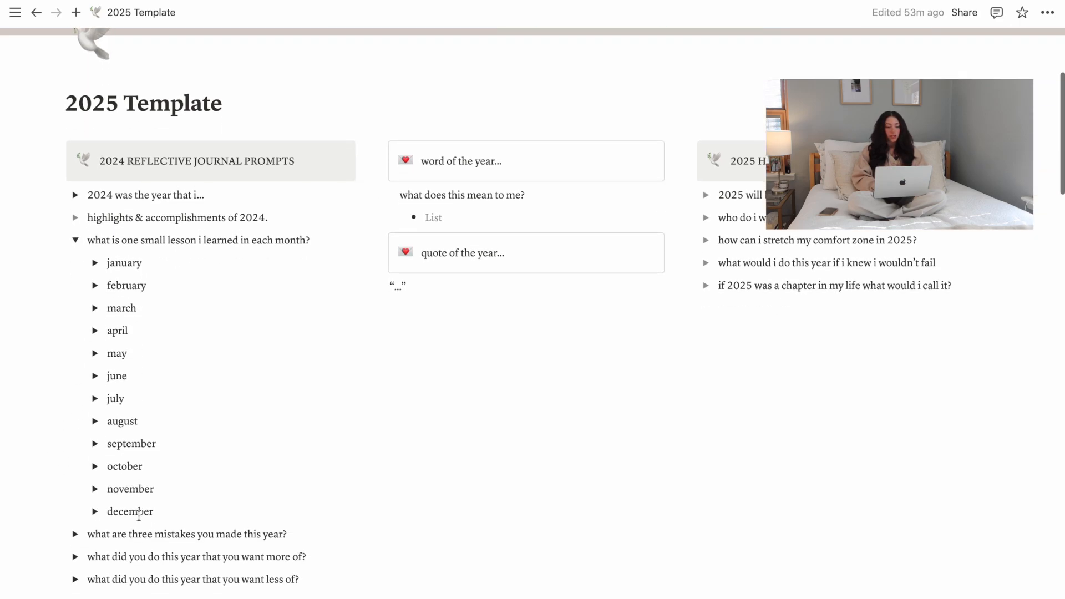
{"action": "left_click", "coordinate": [96, 264]}
{"action": "left_click", "coordinate": [144, 284]}
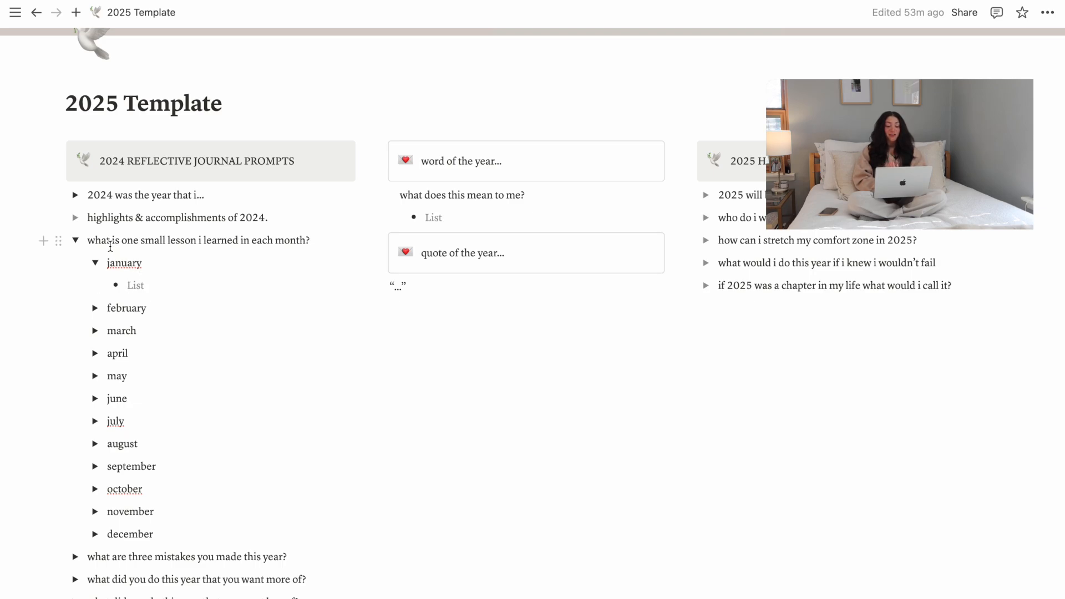
{"action": "left_click", "coordinate": [95, 263]}
{"action": "left_click", "coordinate": [76, 241]}
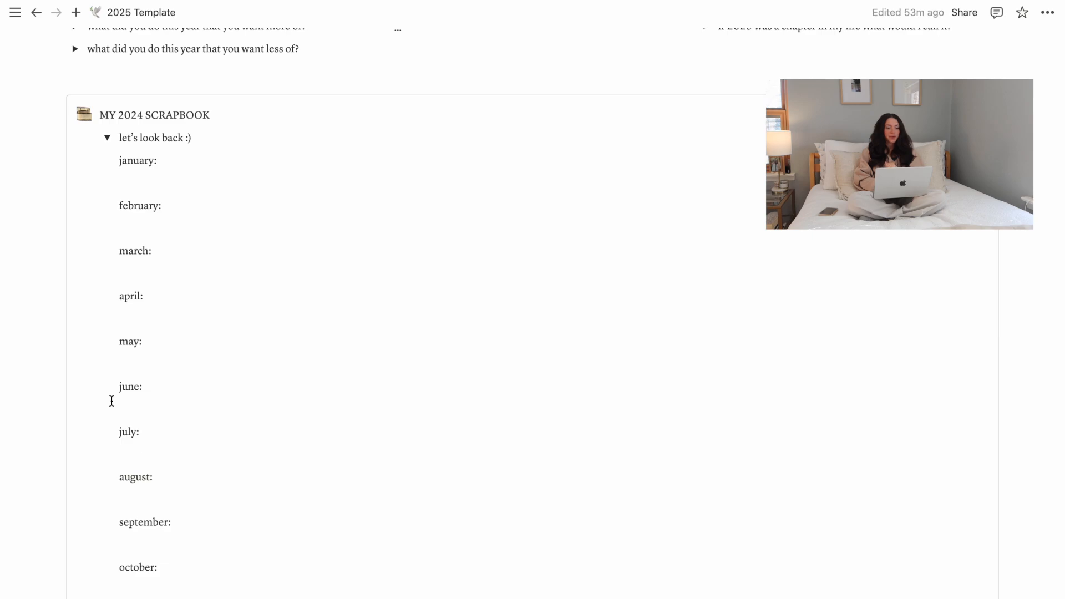
Look over the monthly headings in the MY 2024 SCRAPBOOK section and collapse its "let's look back :)" toggle.
{"action": "scroll", "coordinate": [108, 225], "scroll_direction": "down", "scroll_amount": 1}
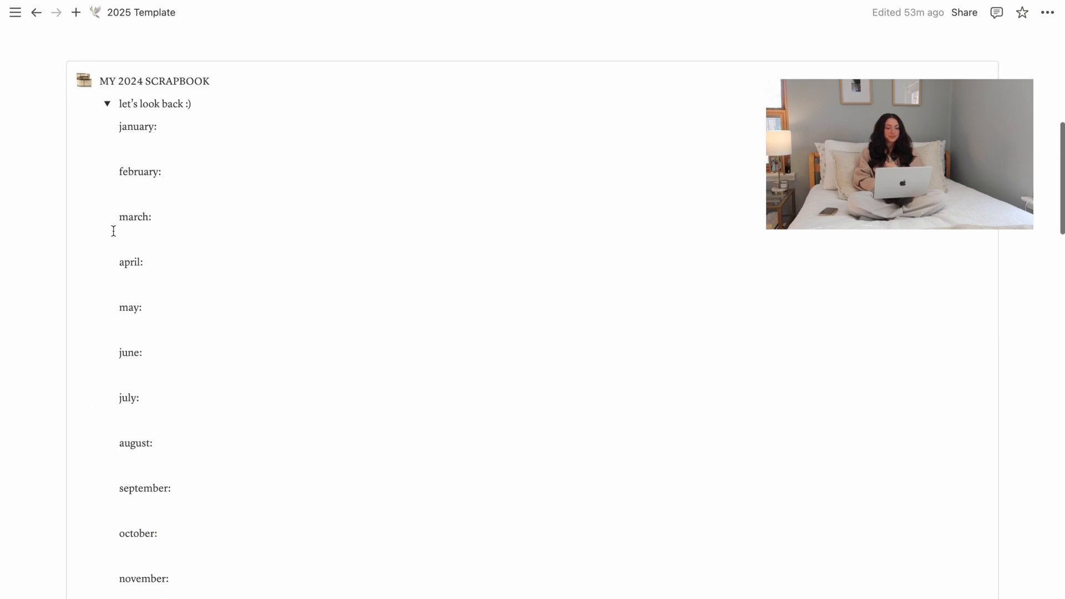
{"action": "left_click", "coordinate": [108, 104]}
{"action": "scroll", "coordinate": [107, 107], "scroll_direction": "up", "scroll_amount": 5}
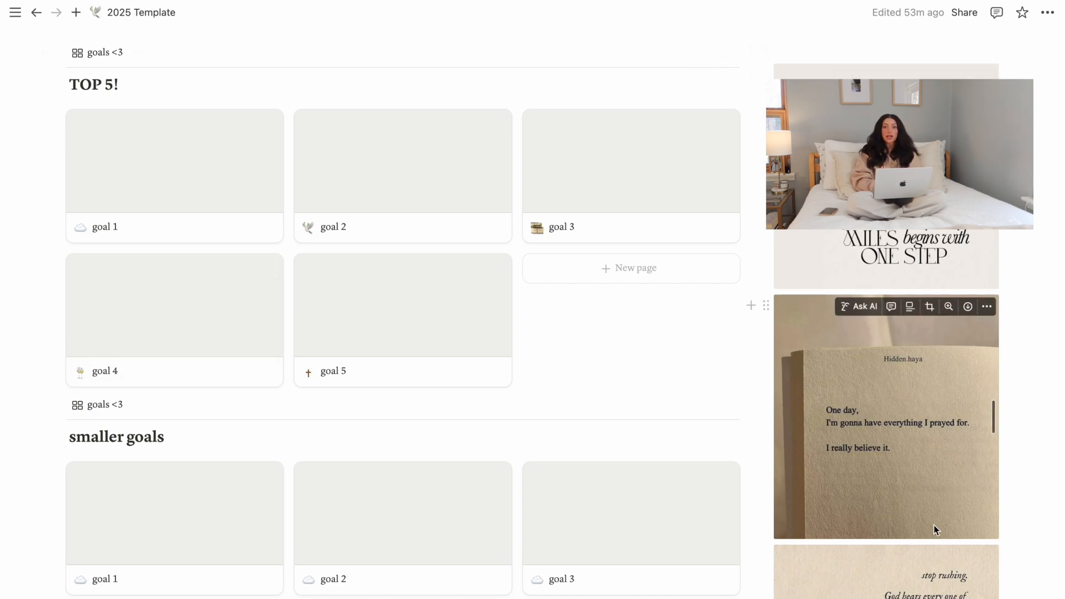
Look over the goal cards in the "TOP 5!" and "smaller goals" galleries.
{"action": "scroll", "coordinate": [734, 446], "scroll_direction": "down", "scroll_amount": 1}
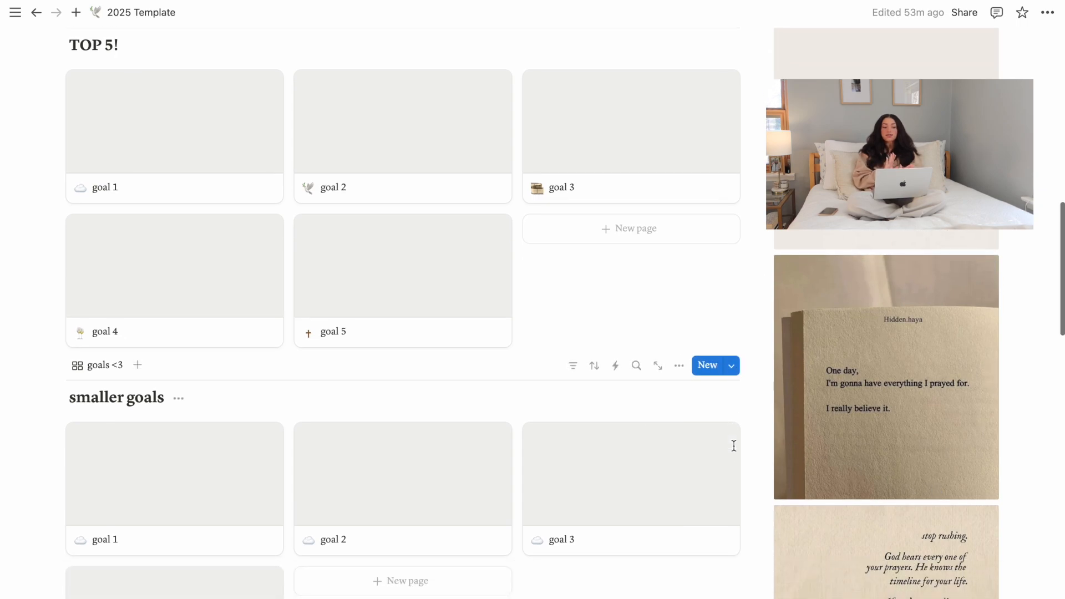
{"action": "mouse_move", "coordinate": [735, 449]}
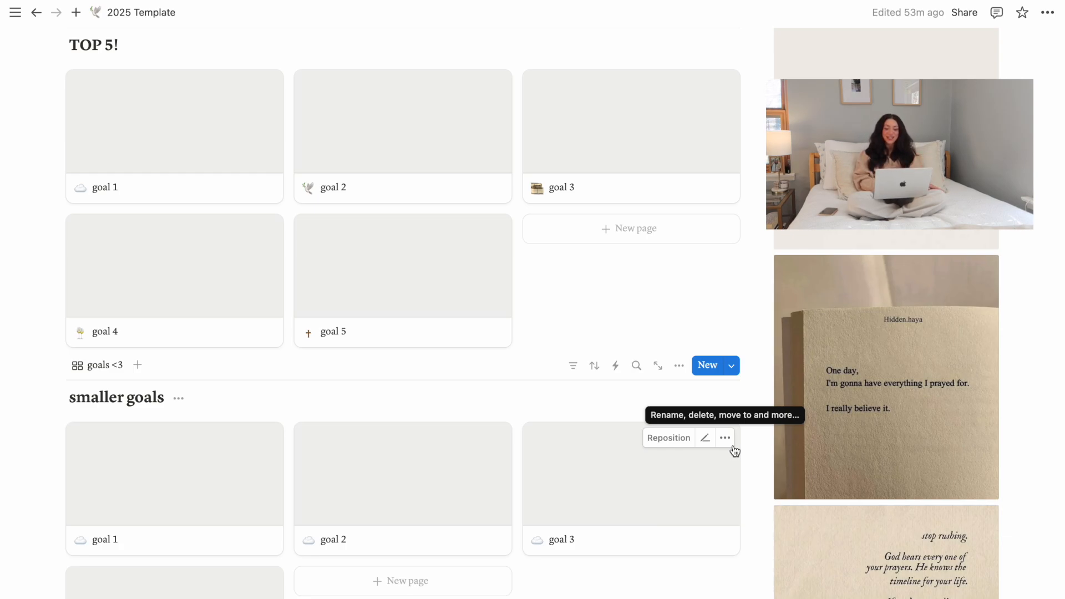
{"action": "scroll", "coordinate": [706, 535], "scroll_direction": "down", "scroll_amount": 5}
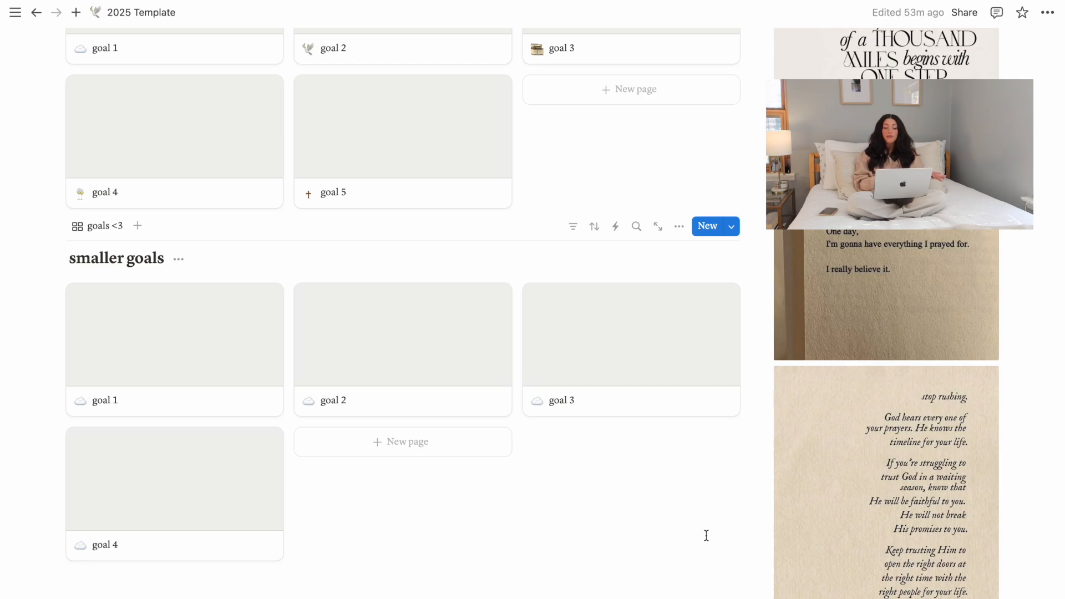
{"action": "scroll", "coordinate": [706, 535], "scroll_direction": "up", "scroll_amount": 10}
{"action": "scroll", "coordinate": [706, 541], "scroll_direction": "down", "scroll_amount": 4}
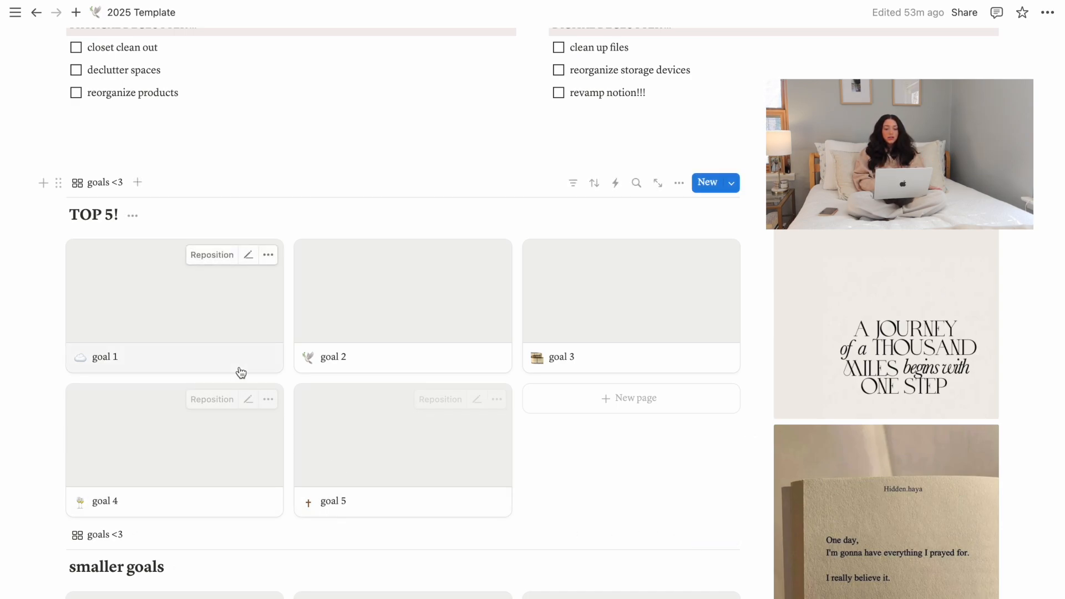
Open the goal 1 page from "TOP 5!", review its cover pic, motivation, habit building and next steps sections, and close it.
{"action": "left_click", "coordinate": [206, 329]}
{"action": "scroll", "coordinate": [347, 332], "scroll_direction": "down", "scroll_amount": 5}
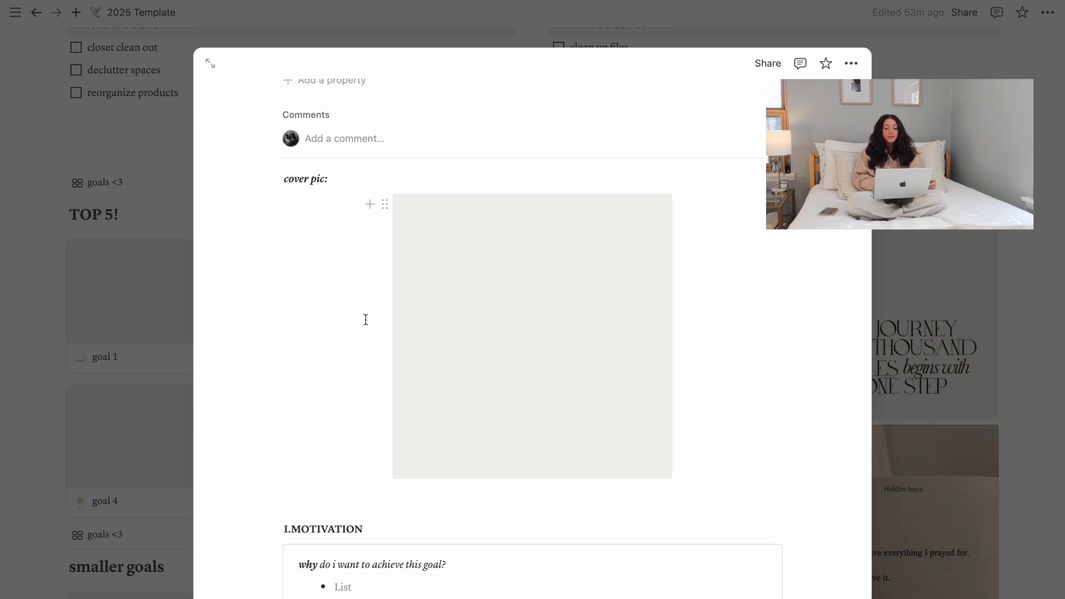
{"action": "scroll", "coordinate": [366, 319], "scroll_direction": "down", "scroll_amount": 5}
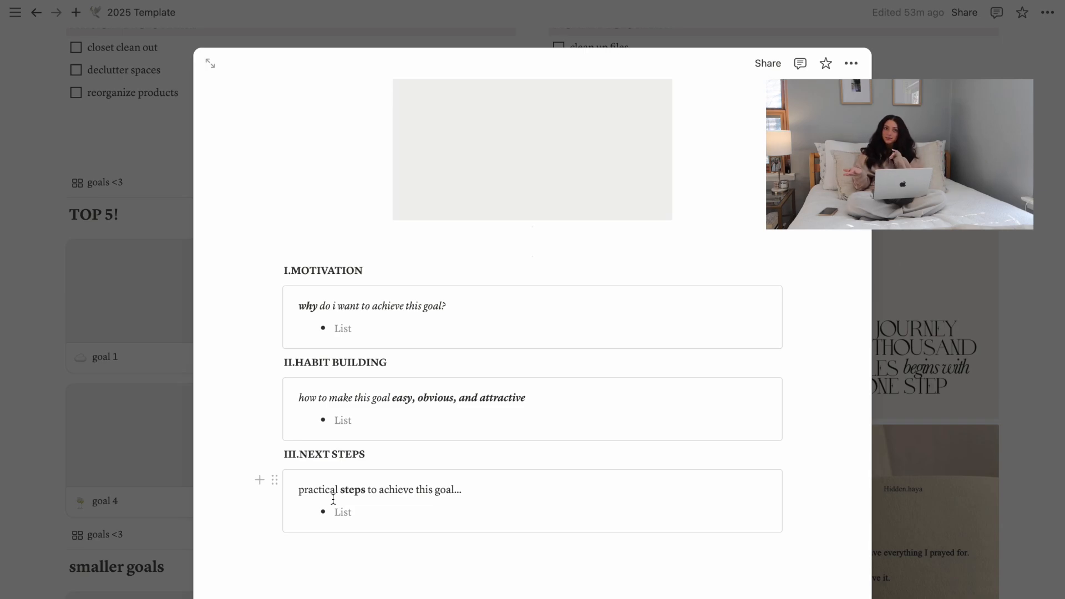
{"action": "key", "text": "Escape"}
Examine the vision board collage below the goals galleries and return to the beginning of the template page.
{"action": "scroll", "coordinate": [794, 362], "scroll_direction": "down", "scroll_amount": 3}
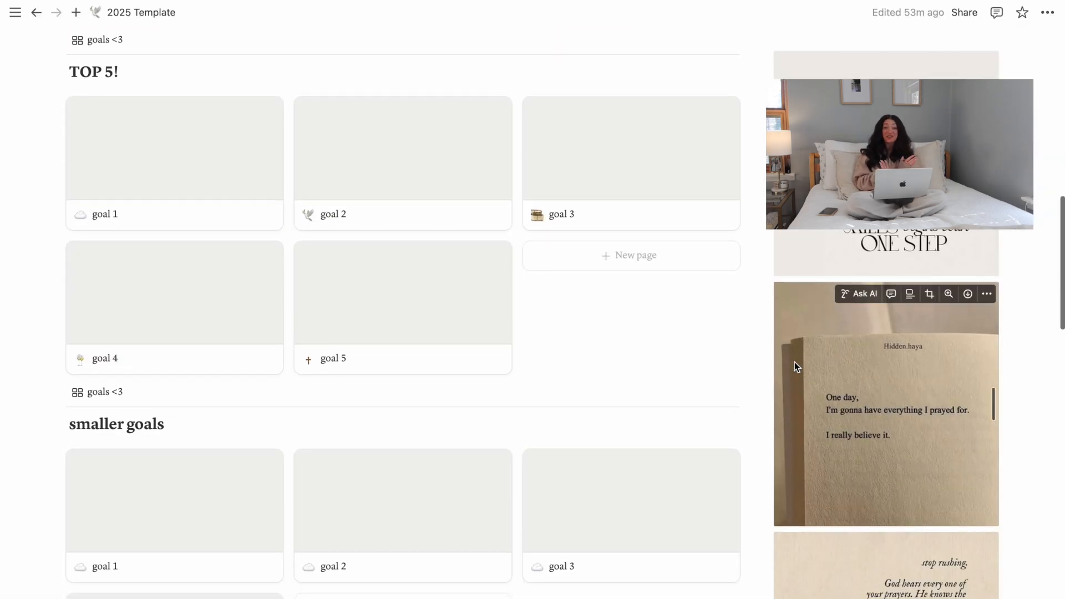
{"action": "scroll", "coordinate": [794, 362], "scroll_direction": "down", "scroll_amount": 12}
{"action": "scroll", "coordinate": [794, 362], "scroll_direction": "down", "scroll_amount": 2}
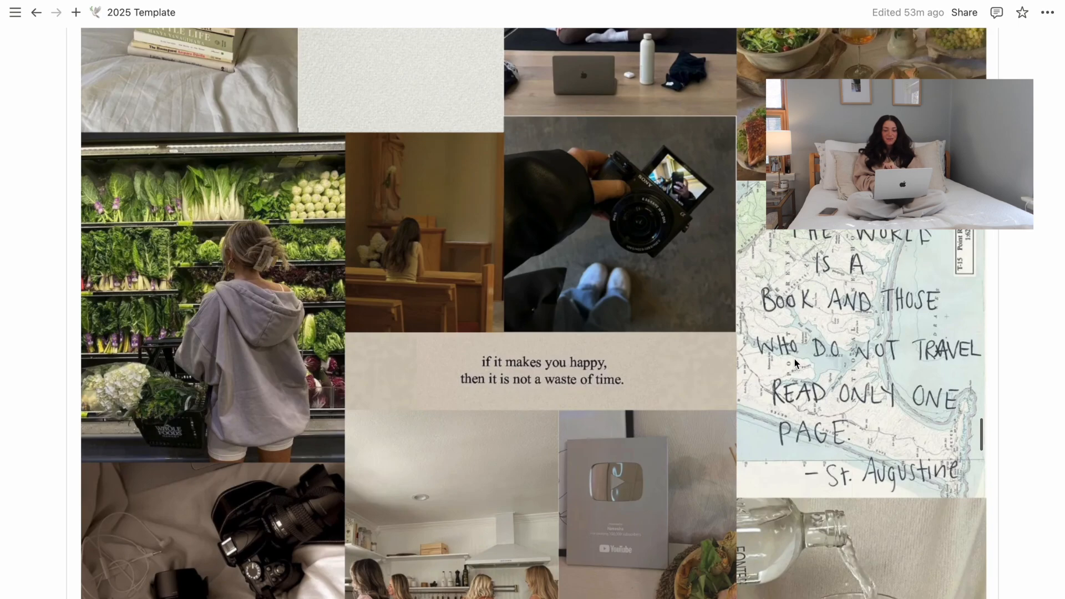
{"action": "scroll", "coordinate": [794, 363], "scroll_direction": "down", "scroll_amount": 10}
{"action": "scroll", "coordinate": [796, 363], "scroll_direction": "up", "scroll_amount": 5}
{"action": "scroll", "coordinate": [795, 364], "scroll_direction": "up", "scroll_amount": 20}
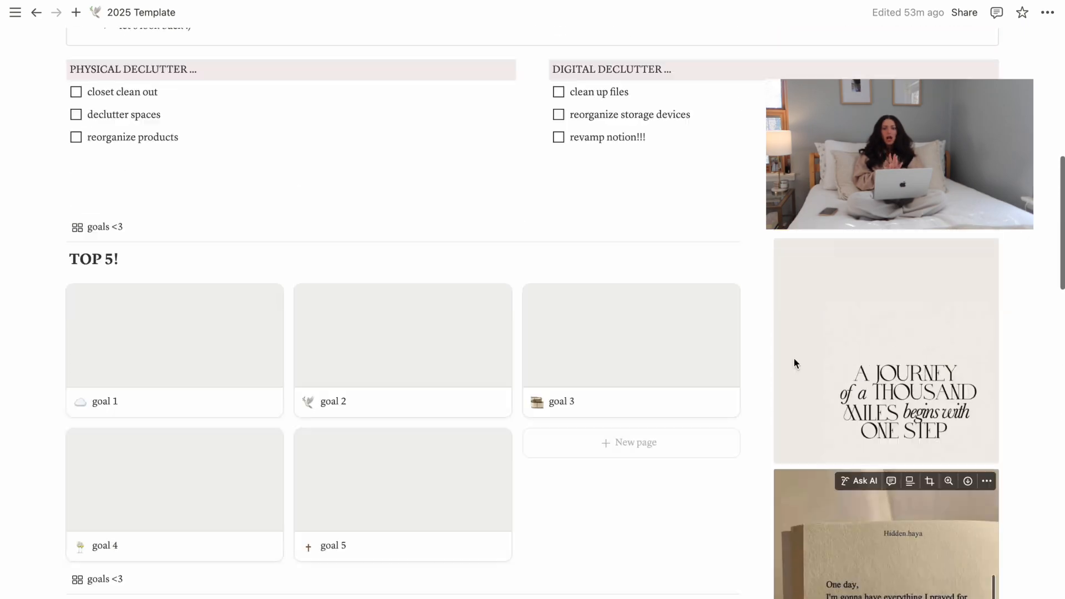
{"action": "scroll", "coordinate": [794, 361], "scroll_direction": "up", "scroll_amount": 15}
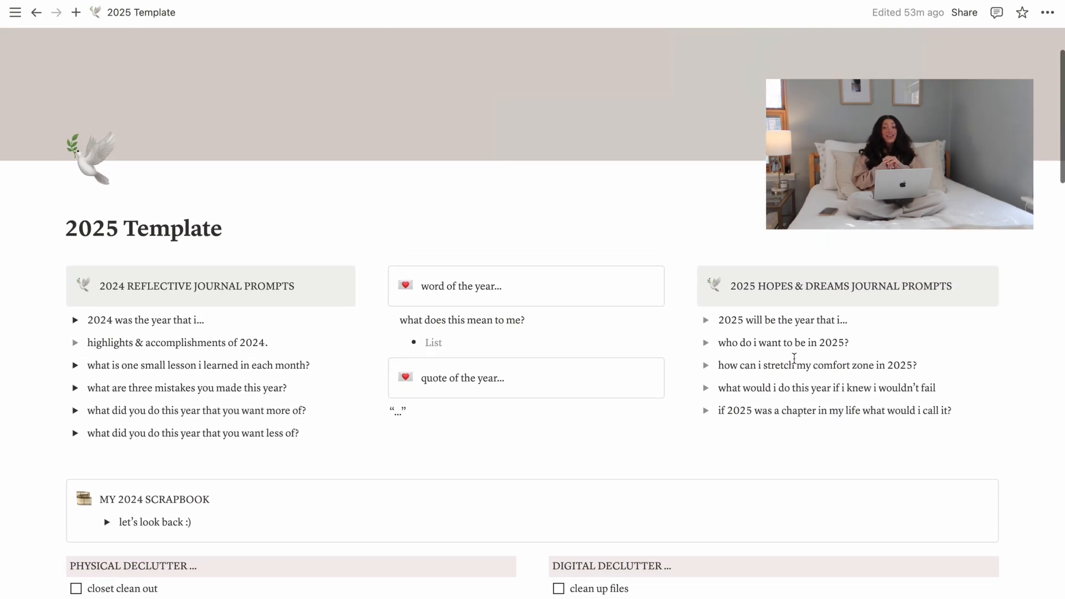
{"action": "scroll", "coordinate": [794, 358], "scroll_direction": "up", "scroll_amount": 2}
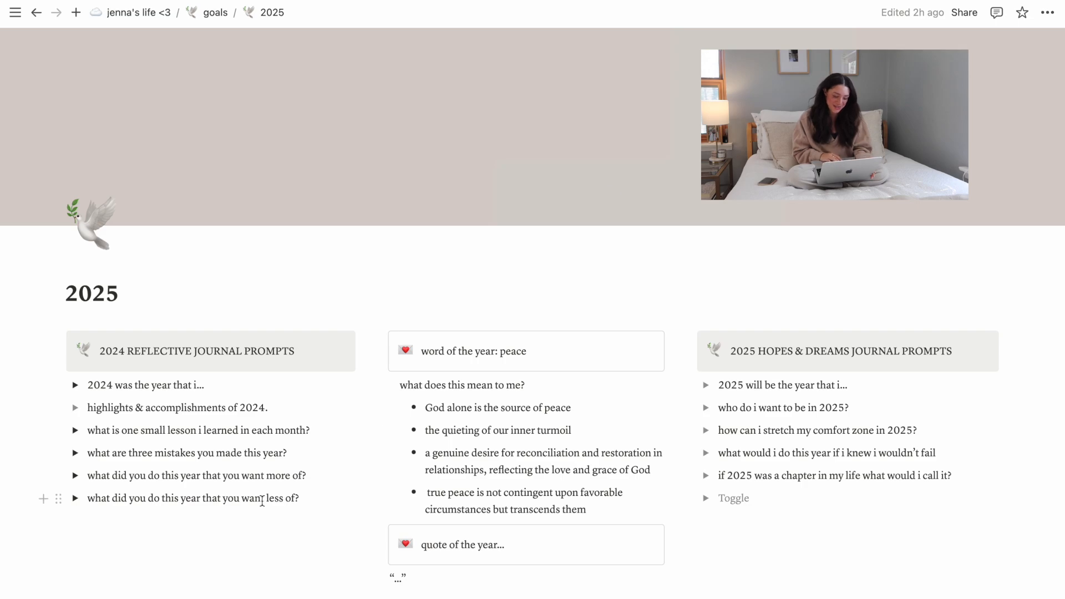
View the answers under "2024 was the year that i...", collapse them, and read the word of the year notes.
{"action": "left_click", "coordinate": [76, 387]}
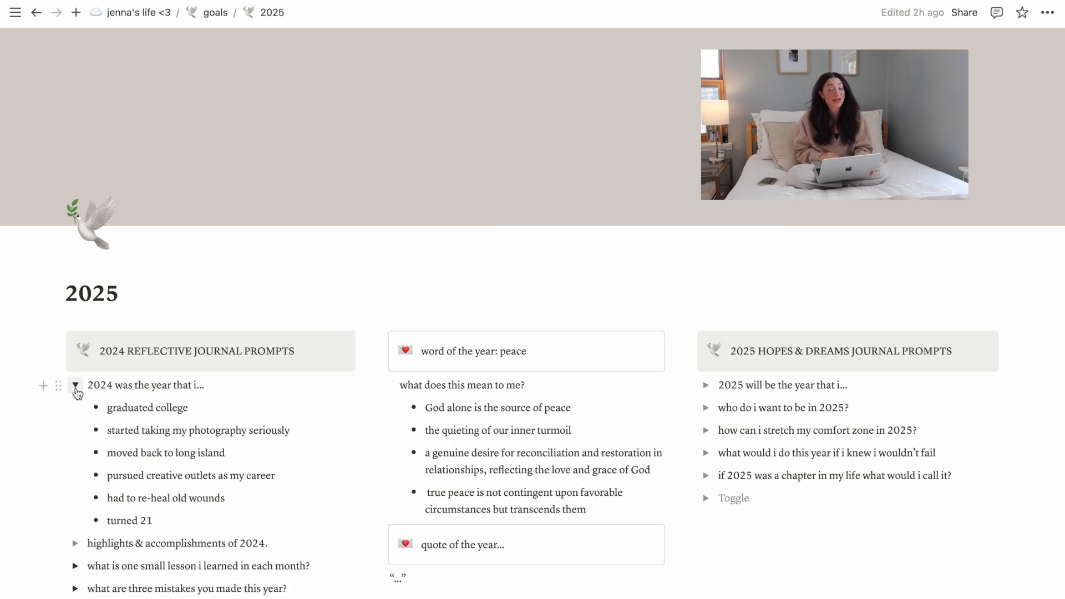
{"action": "left_click", "coordinate": [76, 387]}
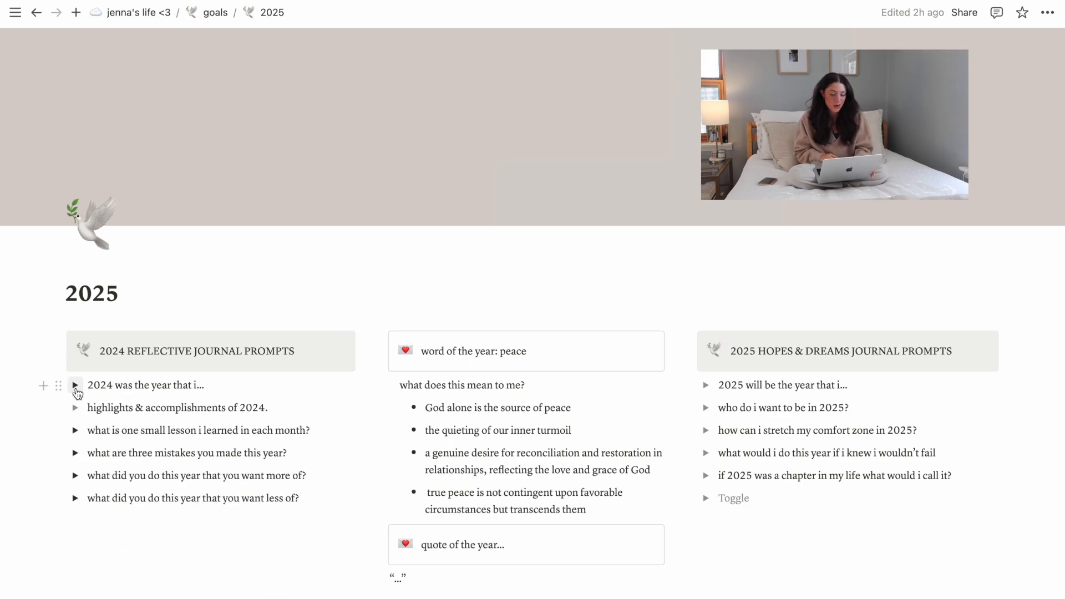
{"action": "scroll", "coordinate": [497, 279], "scroll_direction": "down", "scroll_amount": 2}
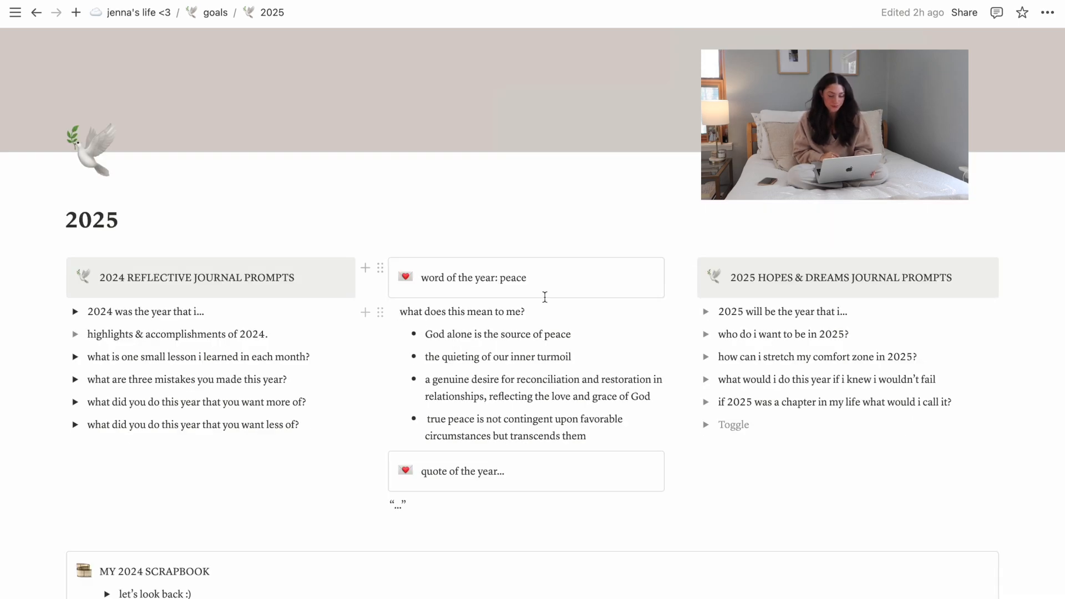
{"action": "scroll", "coordinate": [531, 385], "scroll_direction": "down", "scroll_amount": 1}
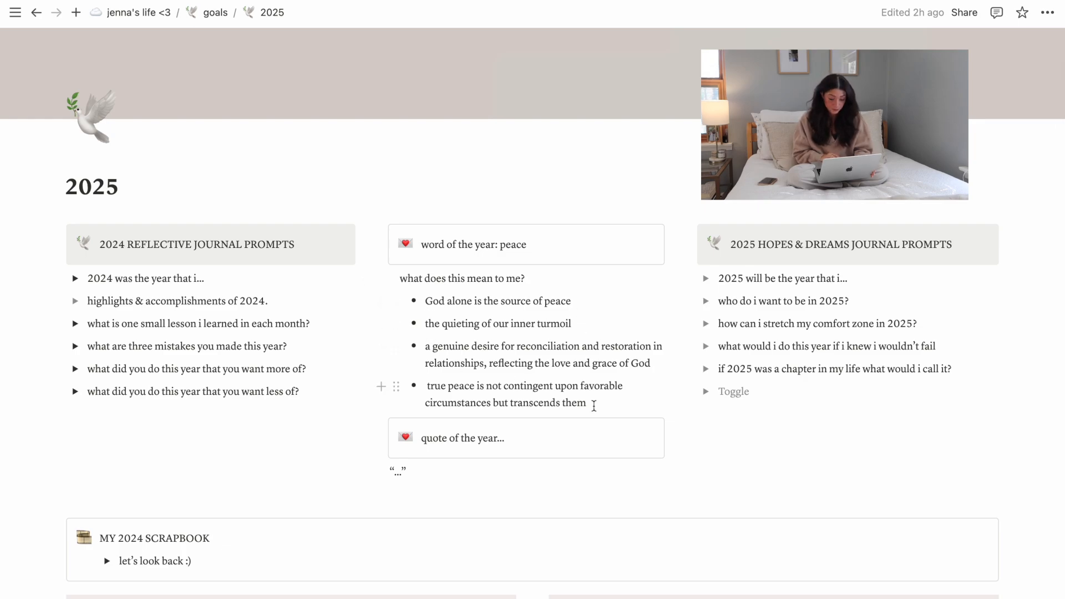
{"action": "scroll", "coordinate": [592, 405], "scroll_direction": "down", "scroll_amount": 1}
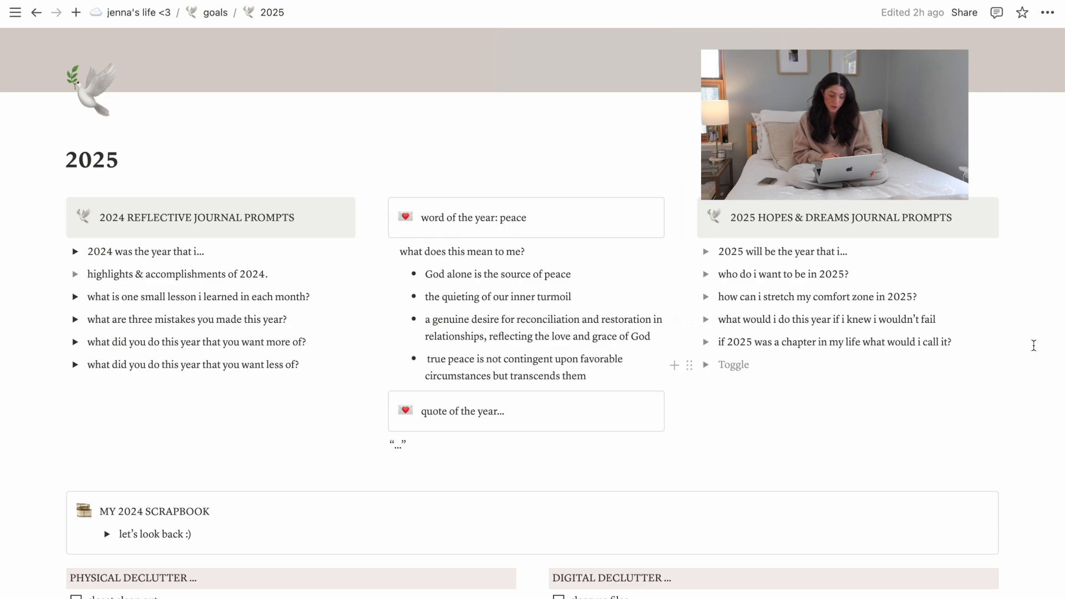
Expand the "let's look back :)" toggle in MY 2024 SCRAPBOOK and look through the january photos.
{"action": "scroll", "coordinate": [779, 427], "scroll_direction": "down", "scroll_amount": 5}
{"action": "scroll", "coordinate": [680, 340], "scroll_direction": "down", "scroll_amount": 5}
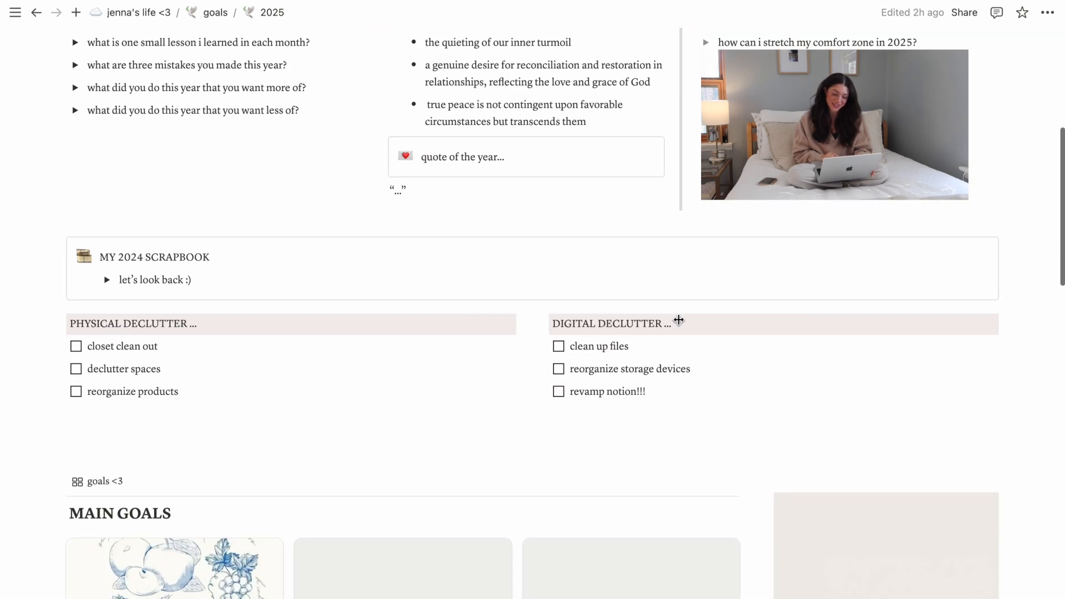
{"action": "scroll", "coordinate": [232, 263], "scroll_direction": "down", "scroll_amount": 3}
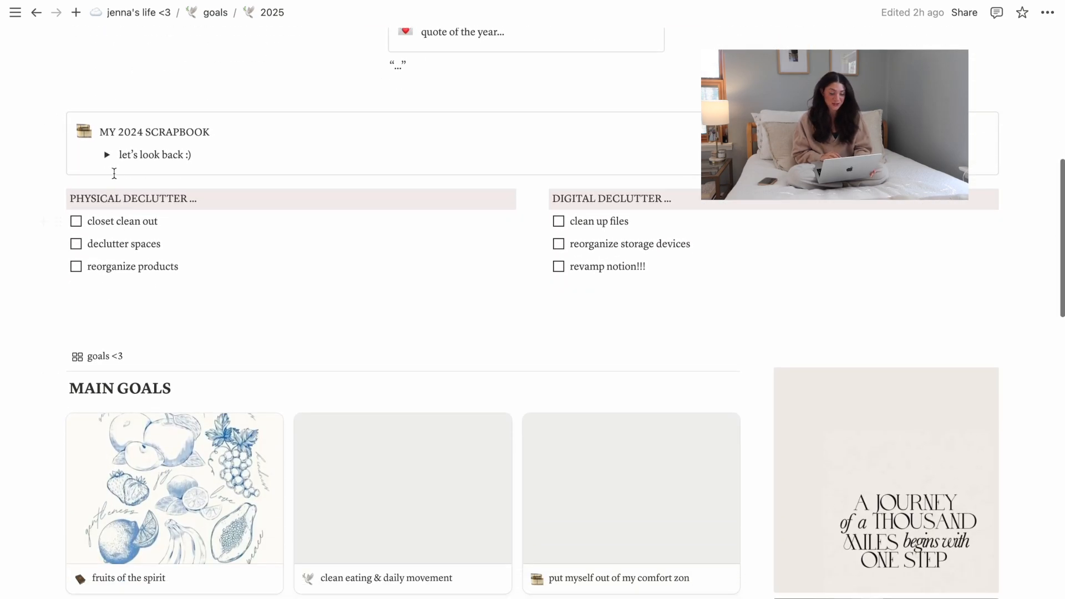
{"action": "left_click", "coordinate": [107, 155]}
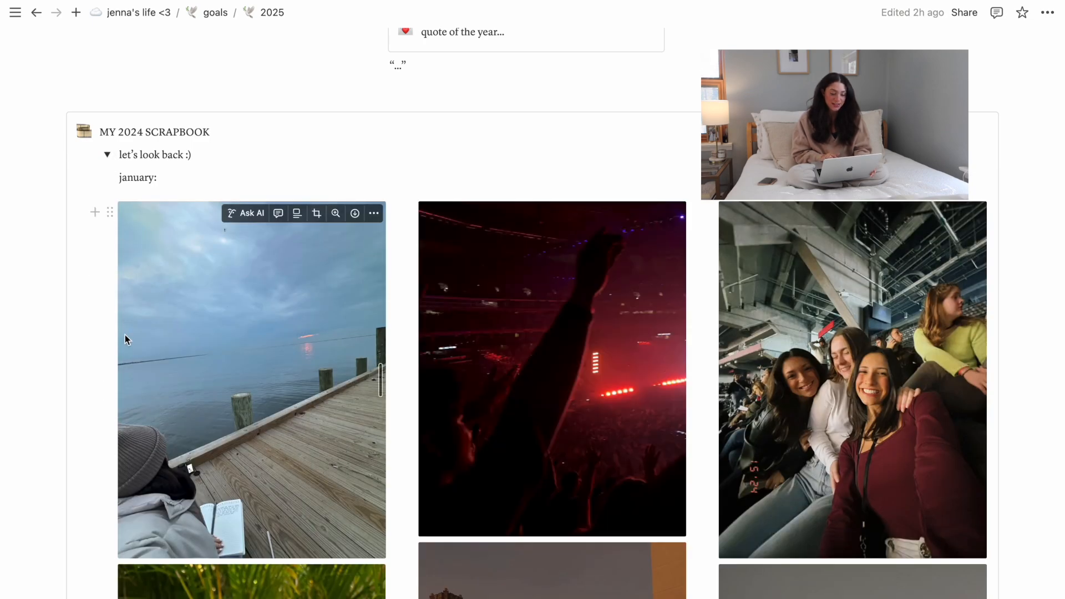
{"action": "scroll", "coordinate": [124, 335], "scroll_direction": "down", "scroll_amount": 2}
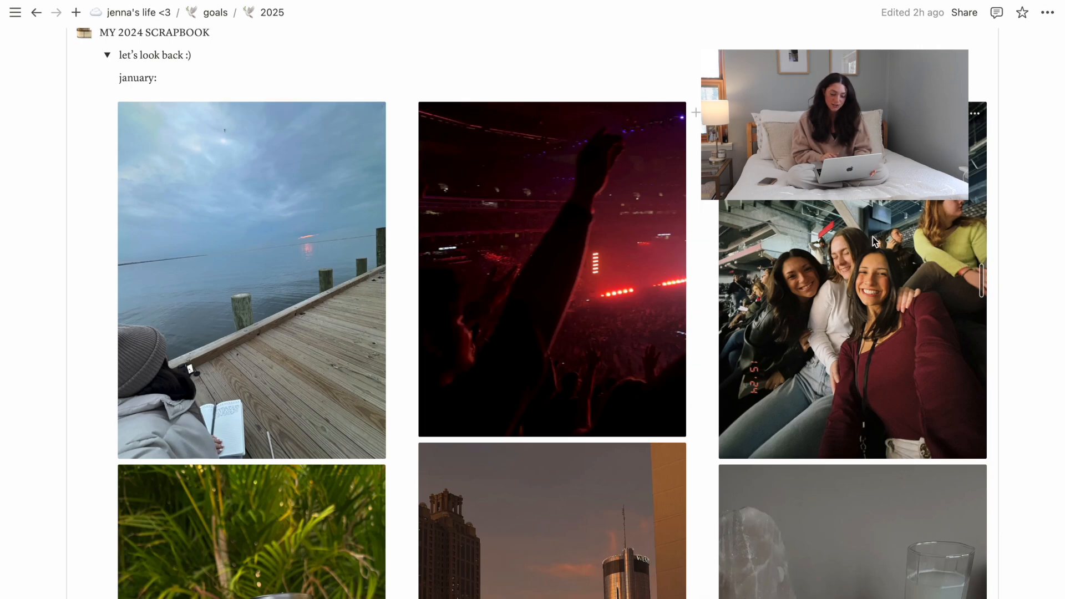
{"action": "scroll", "coordinate": [594, 238], "scroll_direction": "down", "scroll_amount": 4}
{"action": "scroll", "coordinate": [580, 481], "scroll_direction": "down", "scroll_amount": 8}
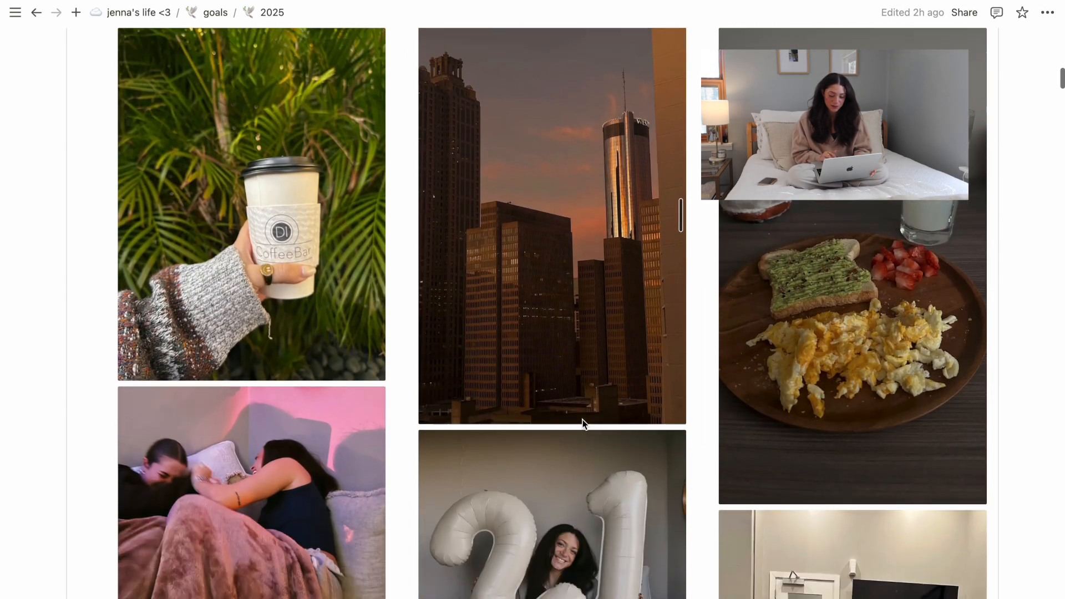
{"action": "scroll", "coordinate": [854, 388], "scroll_direction": "down", "scroll_amount": 3}
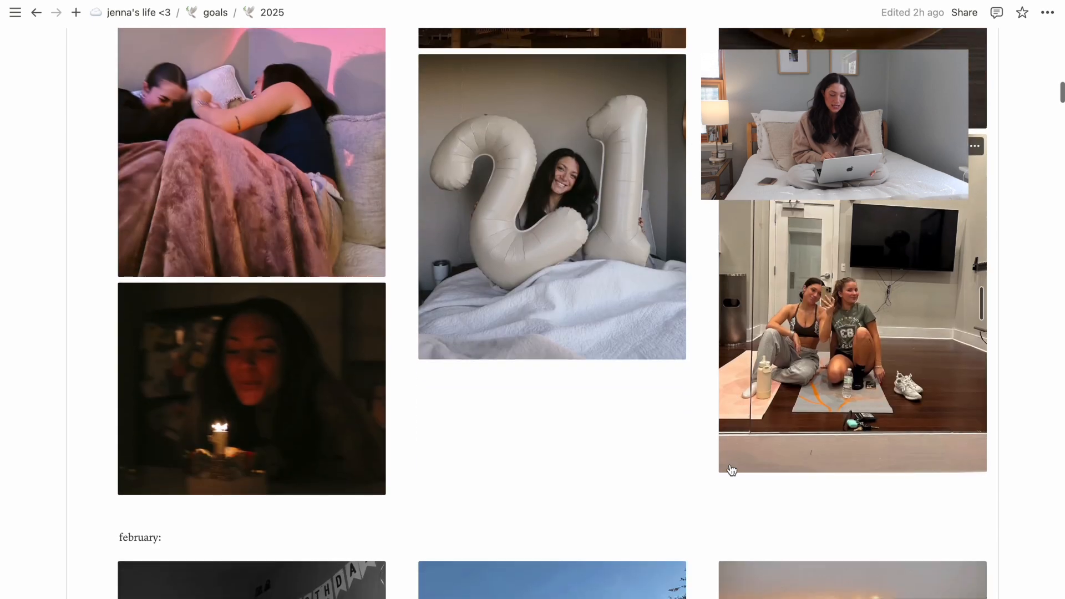
Look through the february and march scrapbook photos, and collapse the "let's look back :)" toggle.
{"action": "scroll", "coordinate": [853, 398], "scroll_direction": "down", "scroll_amount": 7}
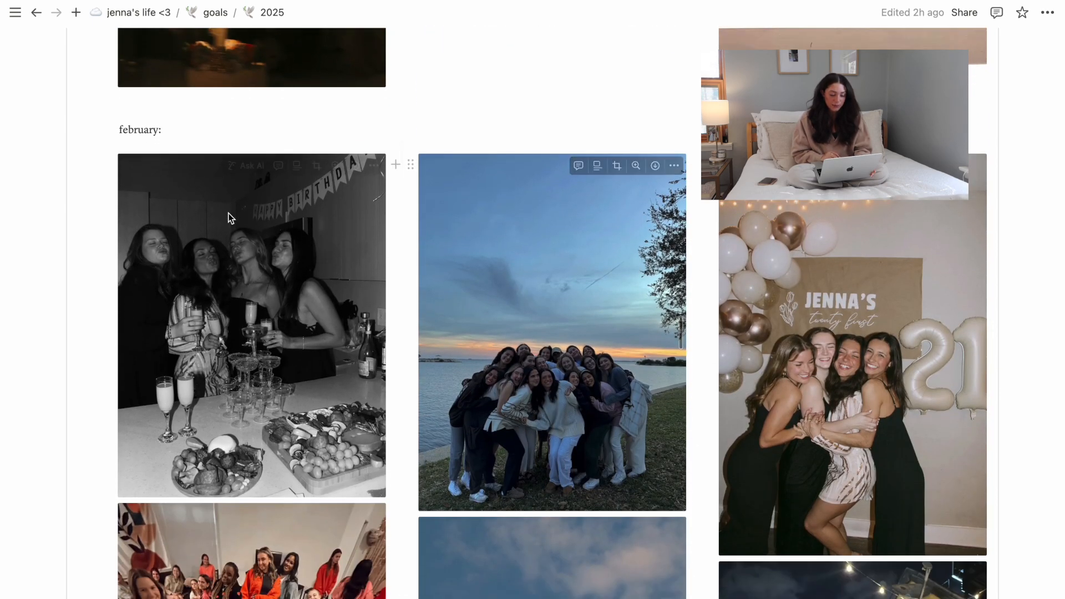
{"action": "scroll", "coordinate": [205, 391], "scroll_direction": "down", "scroll_amount": 3}
{"action": "scroll", "coordinate": [205, 391], "scroll_direction": "down", "scroll_amount": 10}
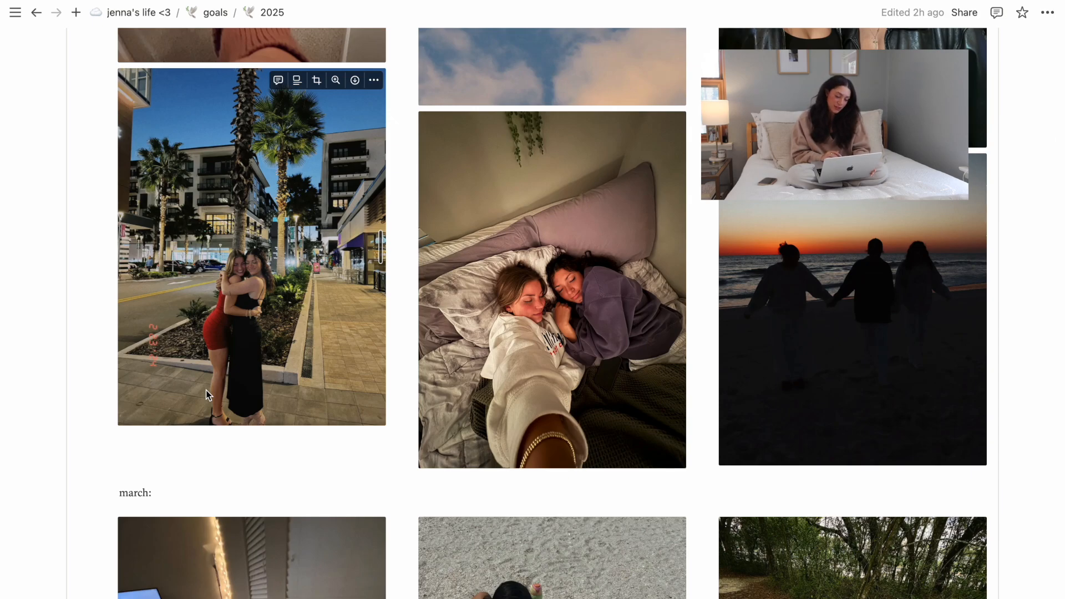
{"action": "scroll", "coordinate": [205, 391], "scroll_direction": "down", "scroll_amount": 8}
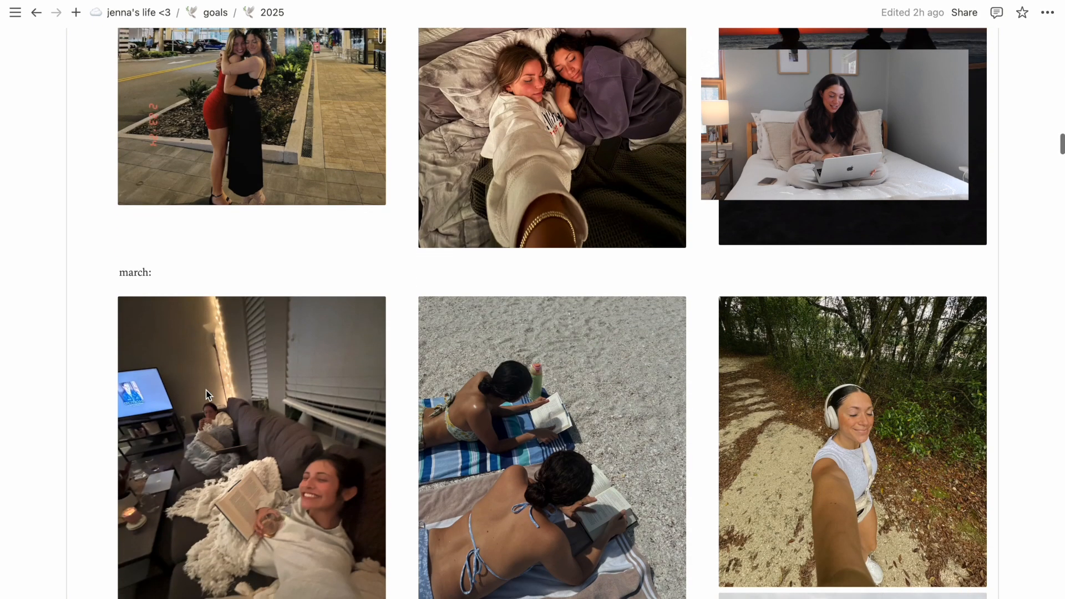
{"action": "scroll", "coordinate": [206, 391], "scroll_direction": "down", "scroll_amount": 20}
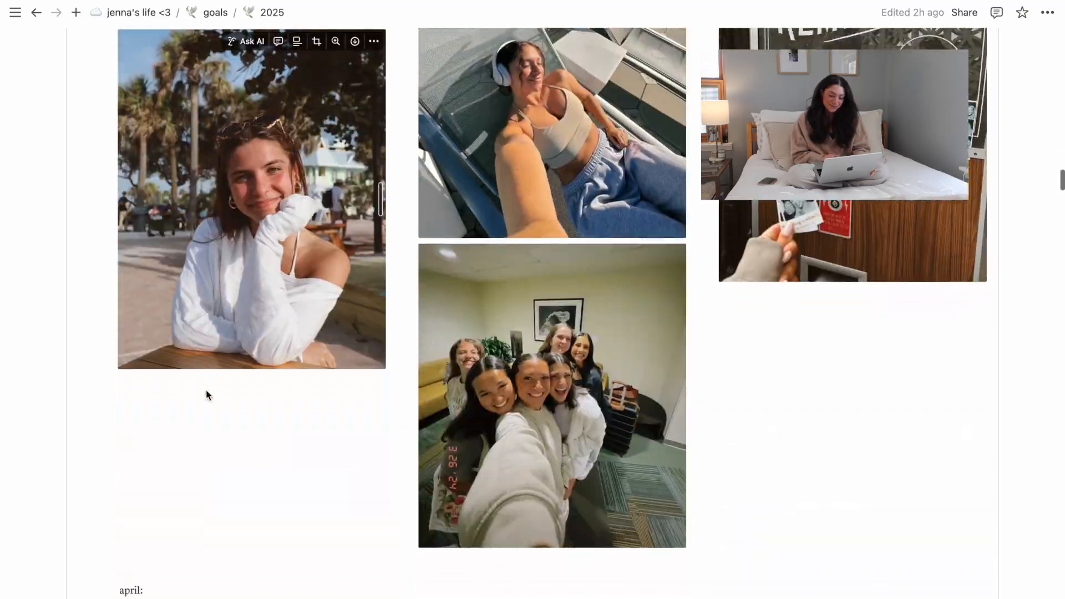
{"action": "scroll", "coordinate": [208, 393], "scroll_direction": "up", "scroll_amount": 20}
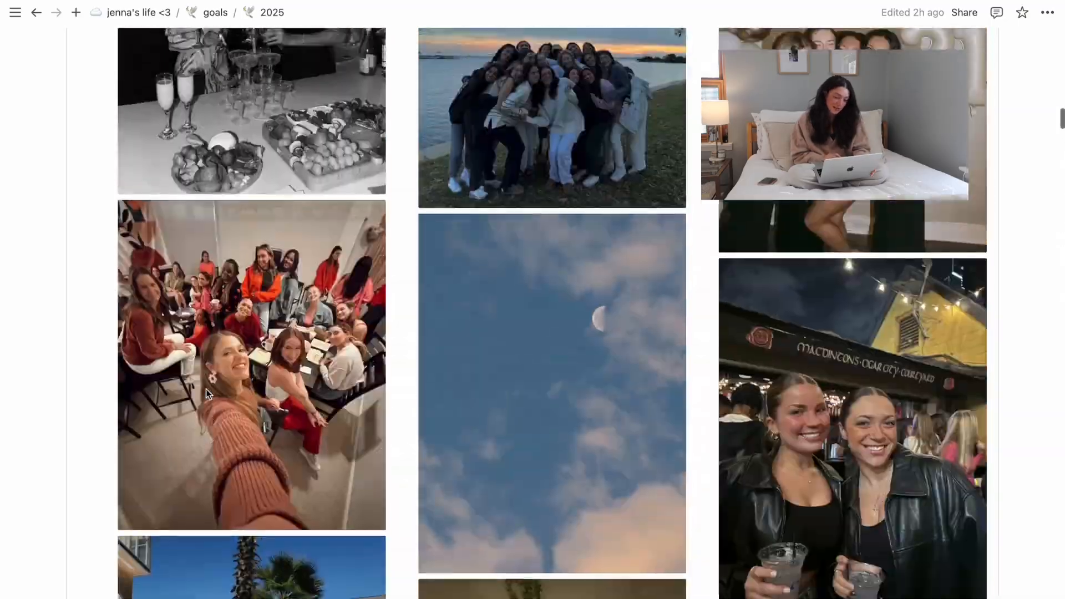
{"action": "scroll", "coordinate": [205, 388], "scroll_direction": "up", "scroll_amount": 12}
{"action": "scroll", "coordinate": [206, 389], "scroll_direction": "down", "scroll_amount": 2}
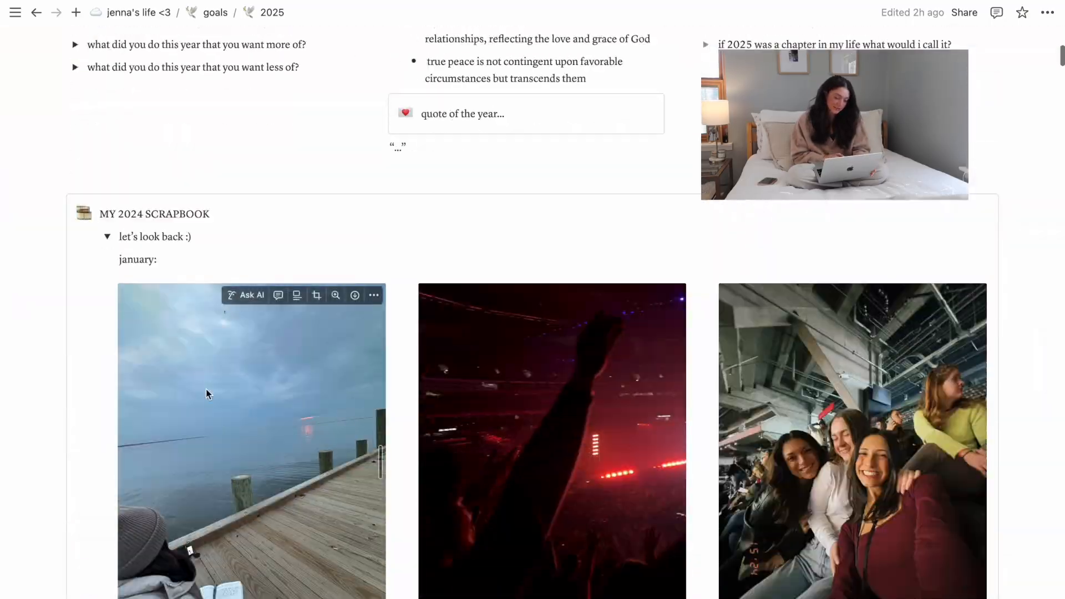
{"action": "left_click", "coordinate": [108, 237]}
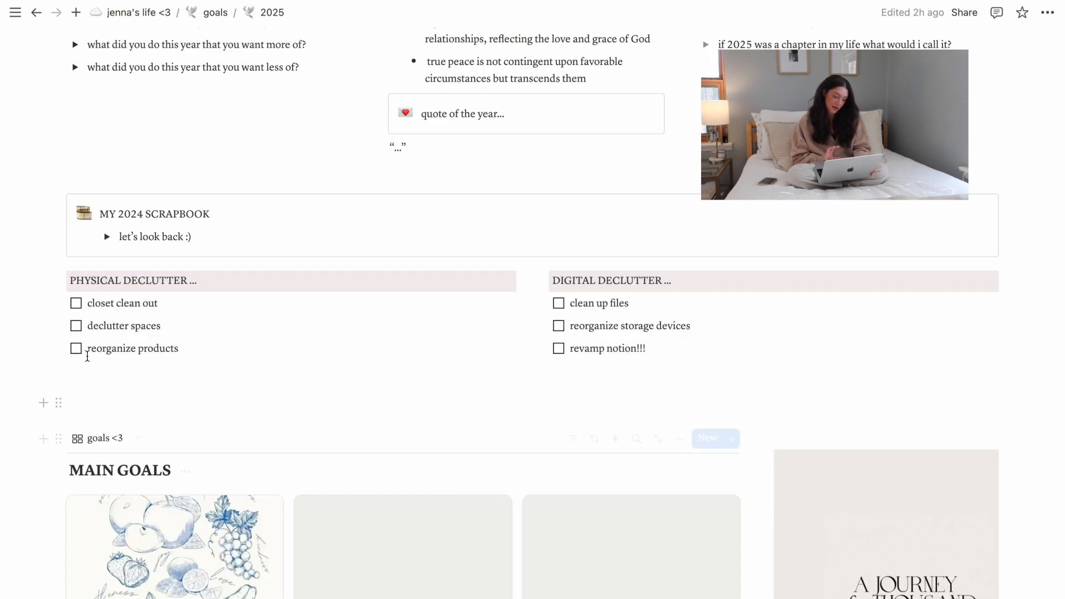
Check off "closet clean out" and "reorganize products" under PHYSICAL DECLUTTER and "reorganize storage devices" under DIGITAL DECLUTTER.
{"action": "left_click", "coordinate": [76, 303]}
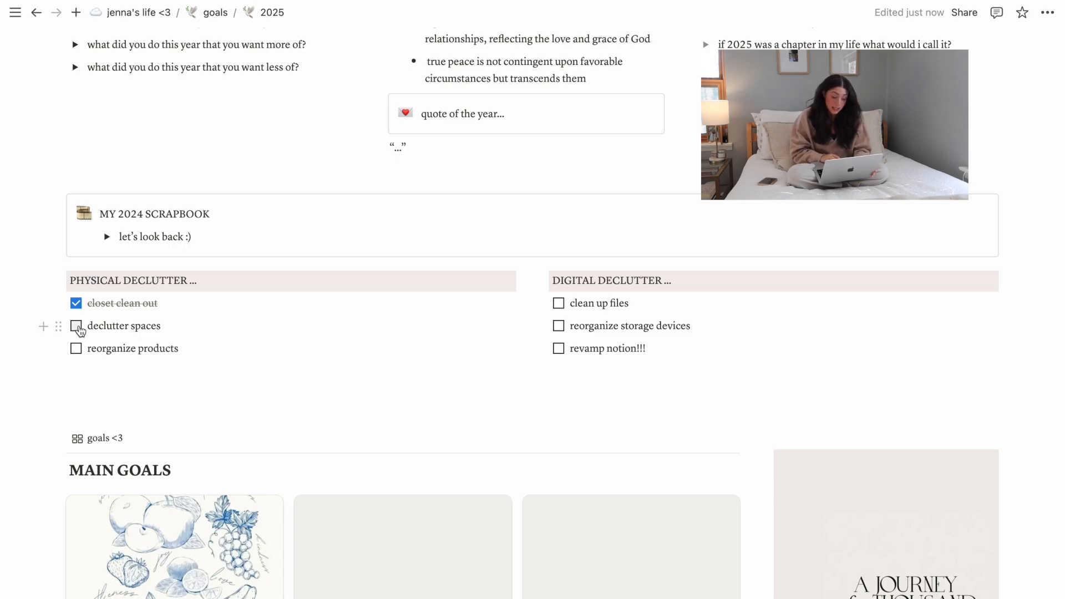
{"action": "left_click", "coordinate": [76, 349]}
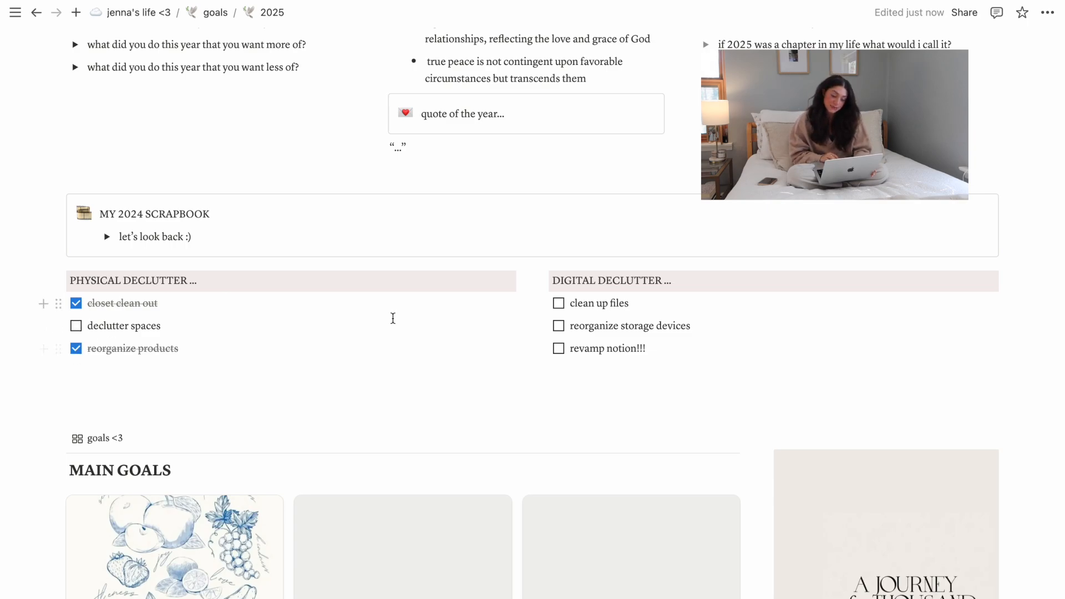
{"action": "left_click", "coordinate": [558, 326]}
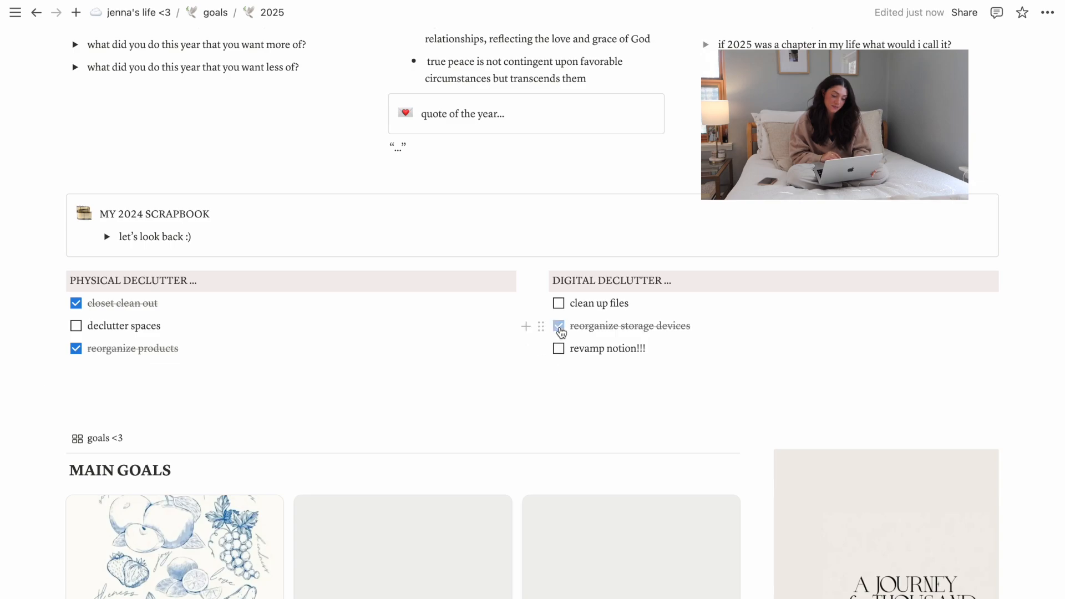
Look over the MAIN GOALS gallery and open the "fruits of the spirit" goal page.
{"action": "scroll", "coordinate": [494, 422], "scroll_direction": "down", "scroll_amount": 5}
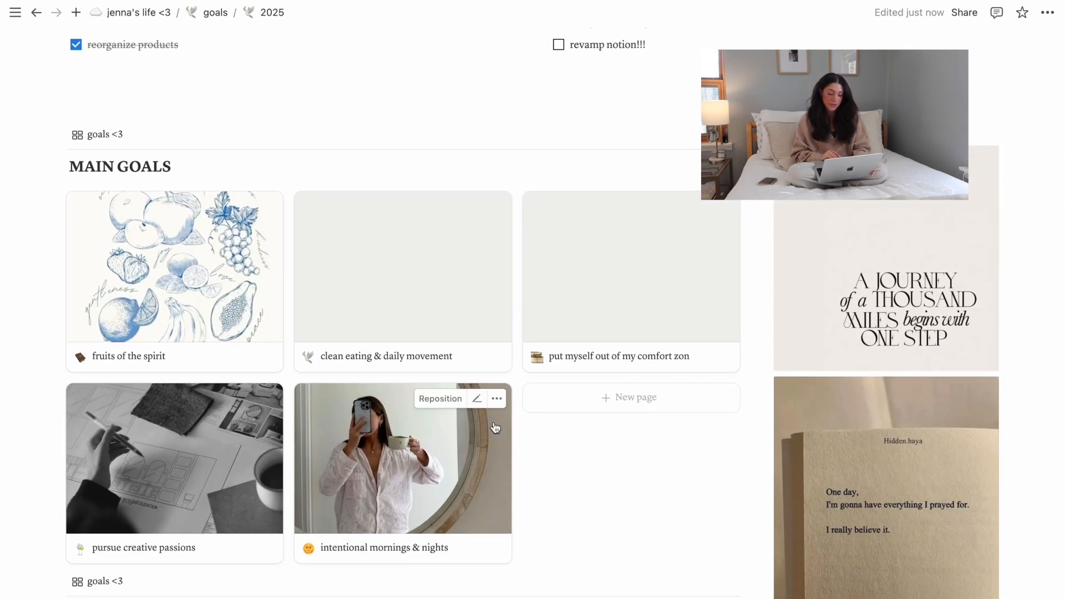
{"action": "scroll", "coordinate": [380, 462], "scroll_direction": "down", "scroll_amount": 2}
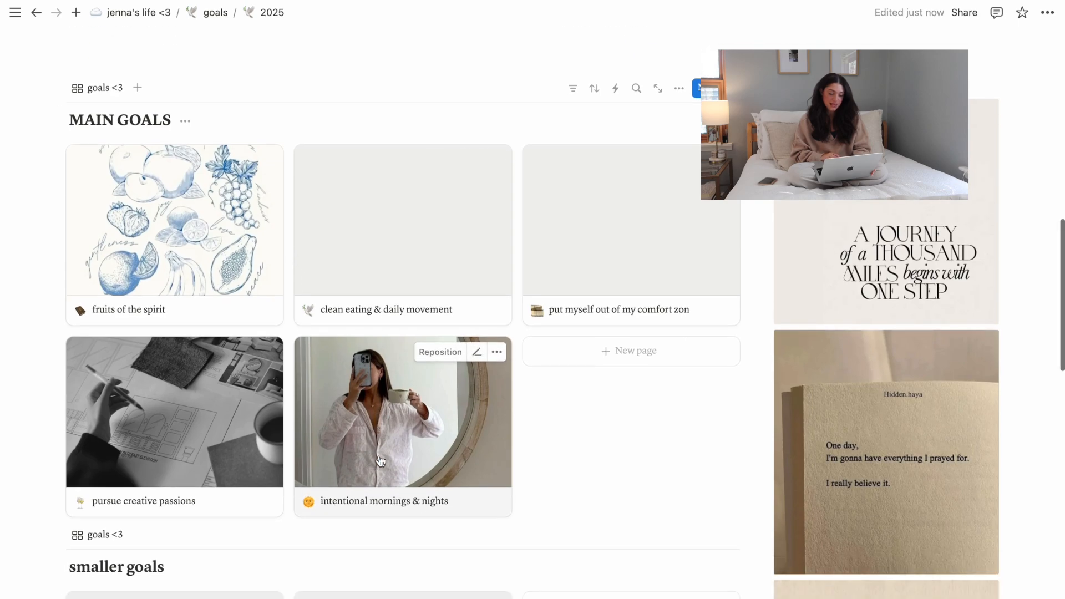
{"action": "scroll", "coordinate": [333, 388], "scroll_direction": "up", "scroll_amount": 1}
{"action": "left_click", "coordinate": [194, 285]}
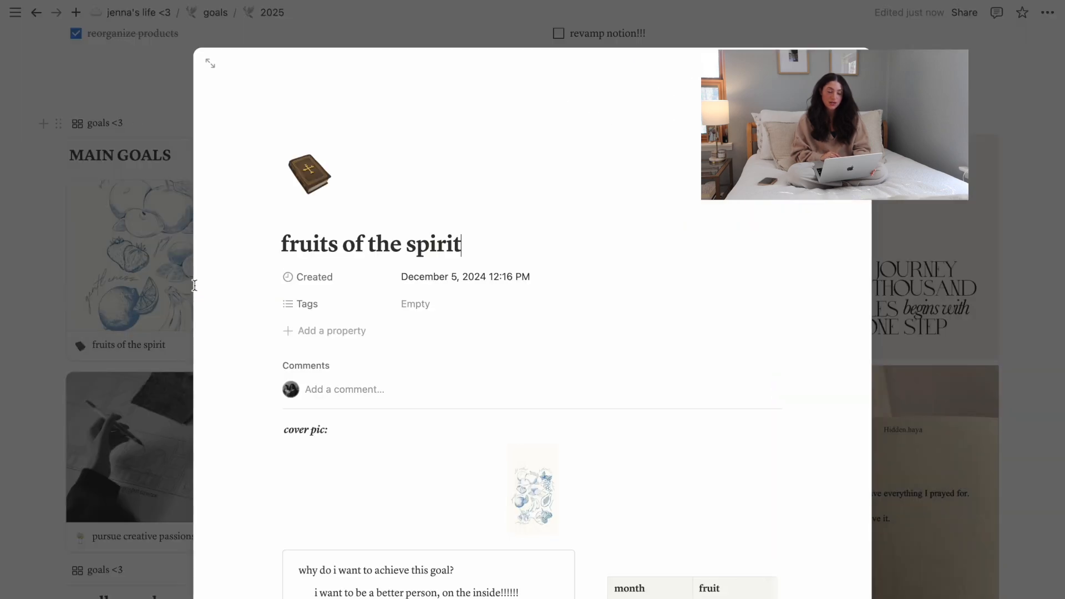
Read the goal's reasons, month-by-month fruit table and practical steps, and close the "fruits of the spirit" page.
{"action": "scroll", "coordinate": [405, 310], "scroll_direction": "down", "scroll_amount": 2}
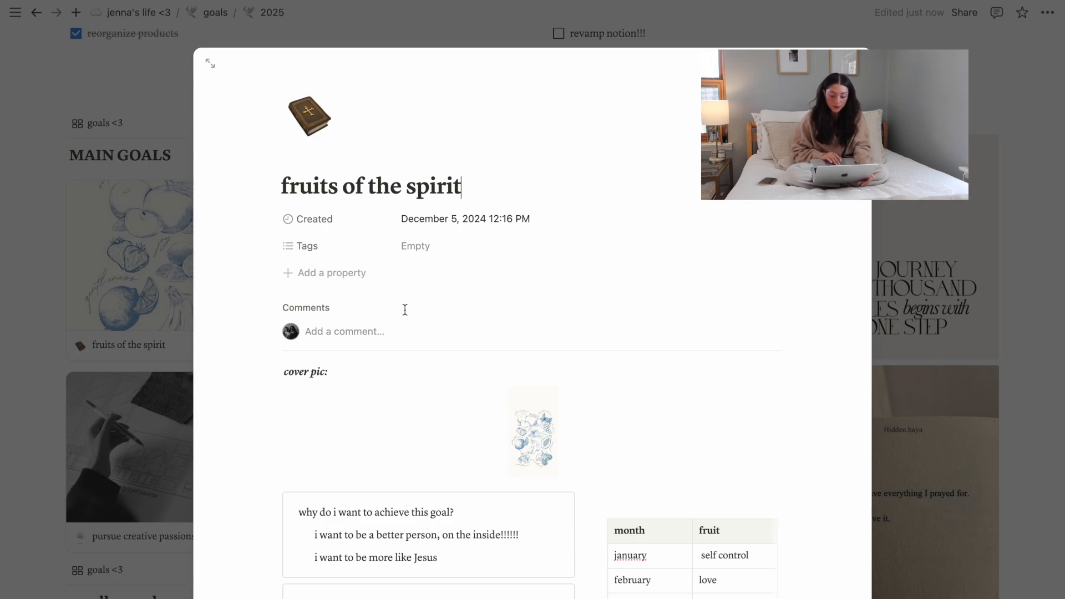
{"action": "scroll", "coordinate": [404, 310], "scroll_direction": "down", "scroll_amount": 10}
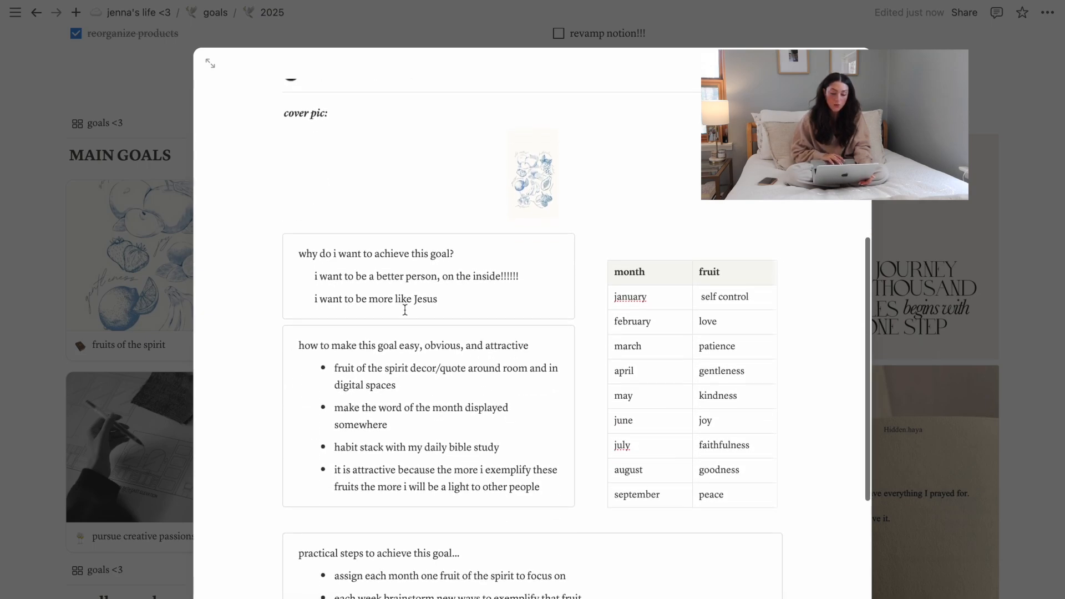
{"action": "scroll", "coordinate": [405, 309], "scroll_direction": "down", "scroll_amount": 1}
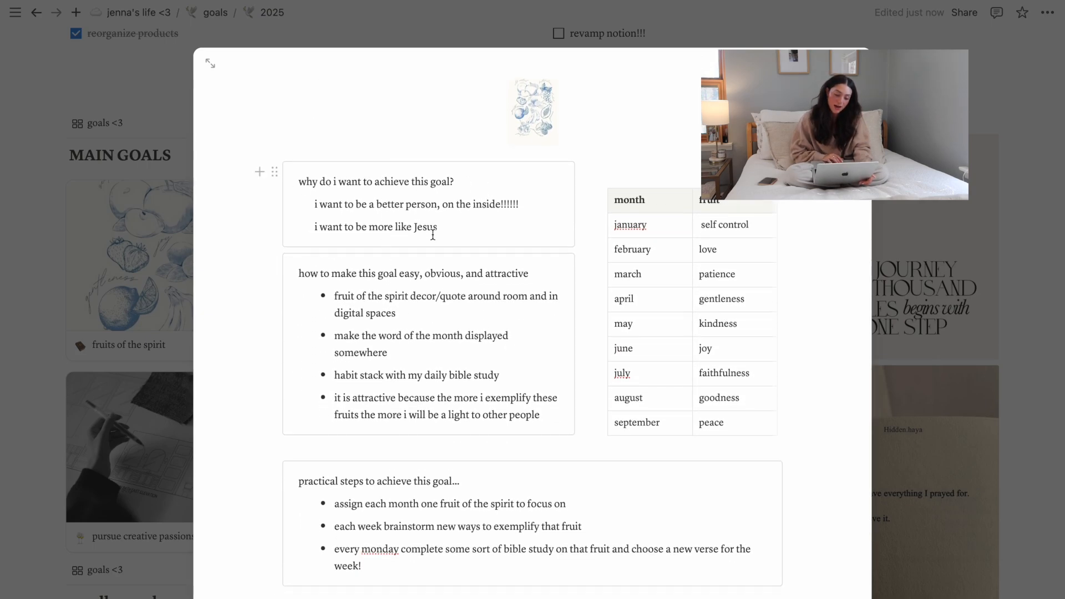
{"action": "scroll", "coordinate": [414, 283], "scroll_direction": "down", "scroll_amount": 2}
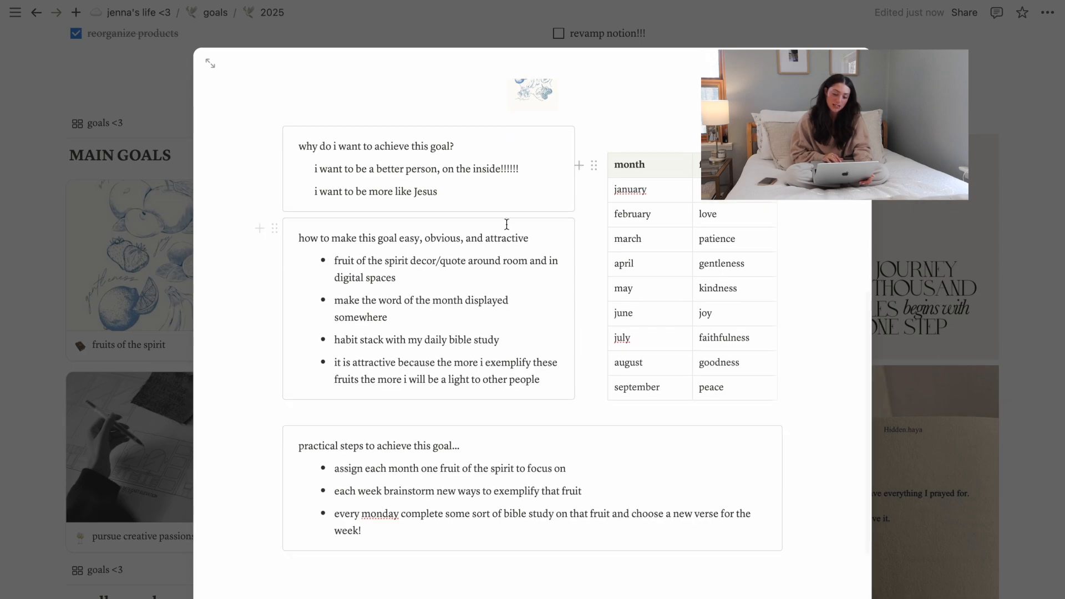
{"action": "scroll", "coordinate": [436, 285], "scroll_direction": "down", "scroll_amount": 3}
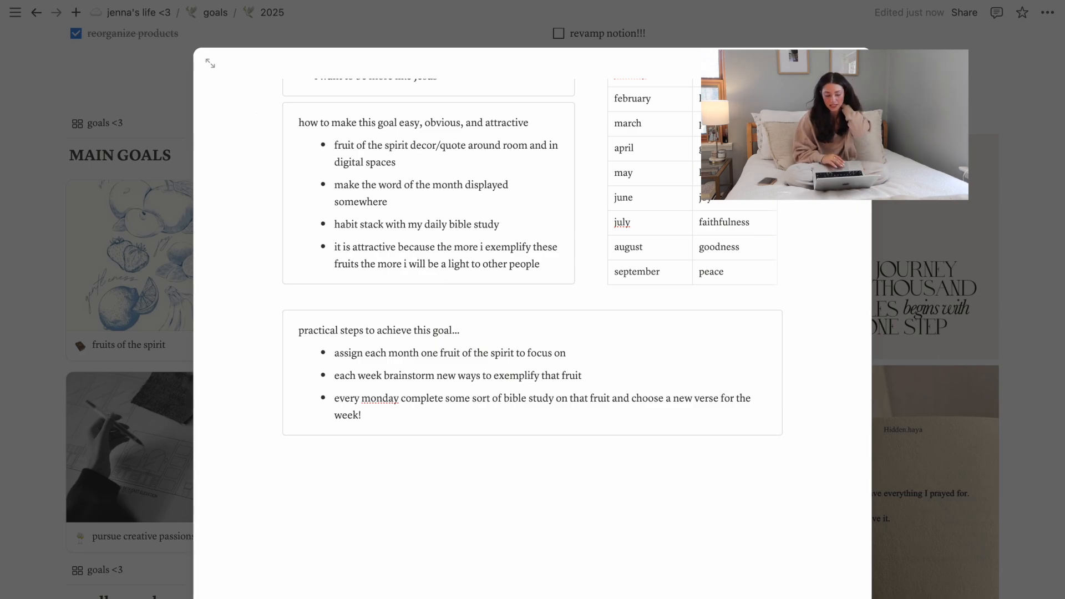
{"action": "key", "text": "Escape"}
Look over the "smaller goals" gallery and the quote images around it.
{"action": "scroll", "coordinate": [629, 392], "scroll_direction": "down", "scroll_amount": 2}
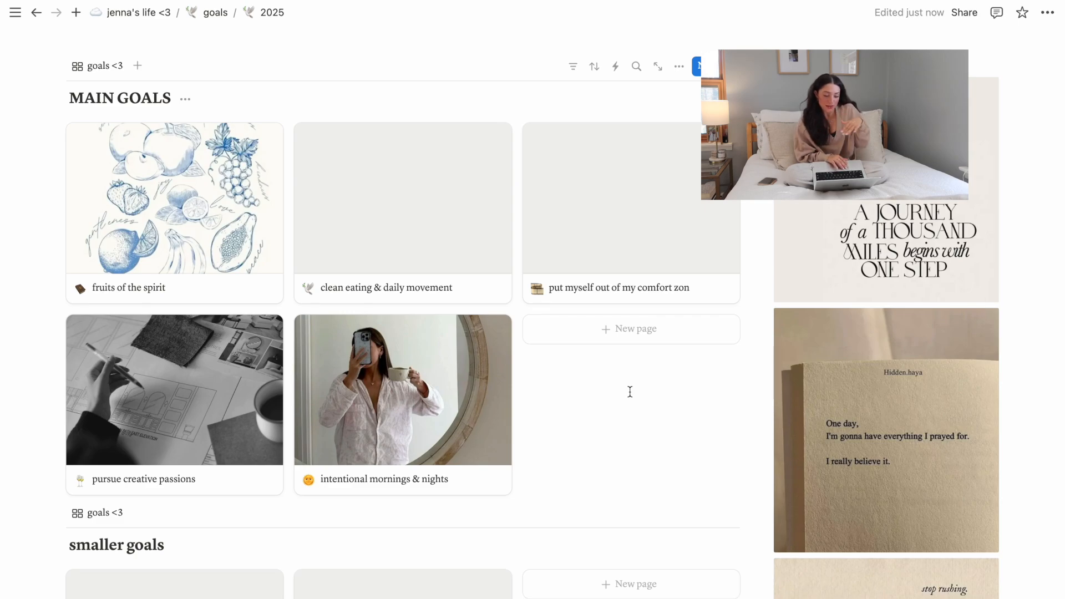
{"action": "scroll", "coordinate": [630, 392], "scroll_direction": "down", "scroll_amount": 10}
{"action": "scroll", "coordinate": [630, 392], "scroll_direction": "up", "scroll_amount": 4}
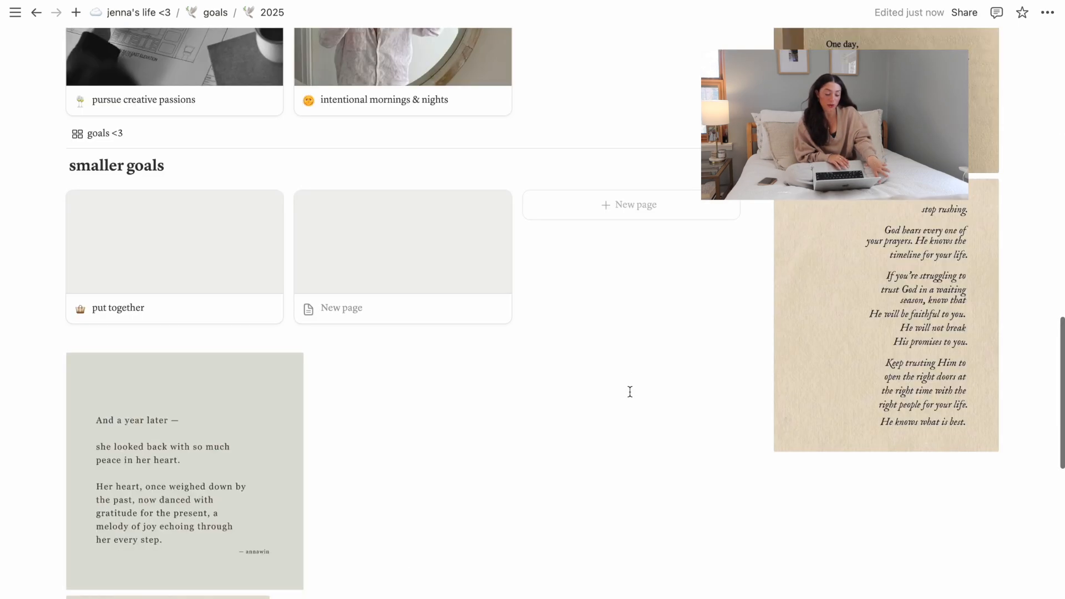
{"action": "scroll", "coordinate": [630, 391], "scroll_direction": "up", "scroll_amount": 4}
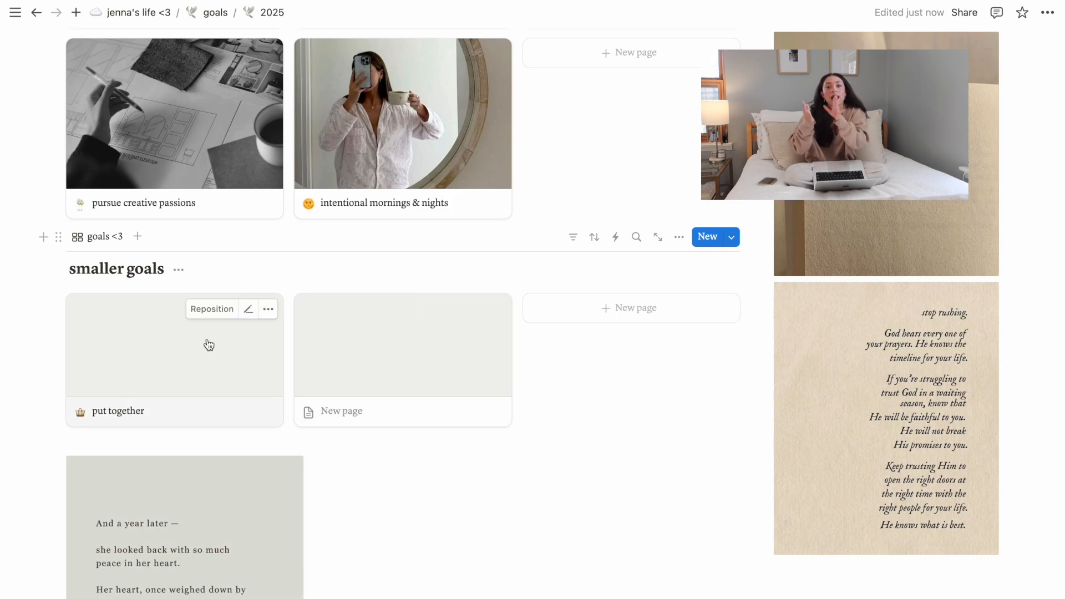